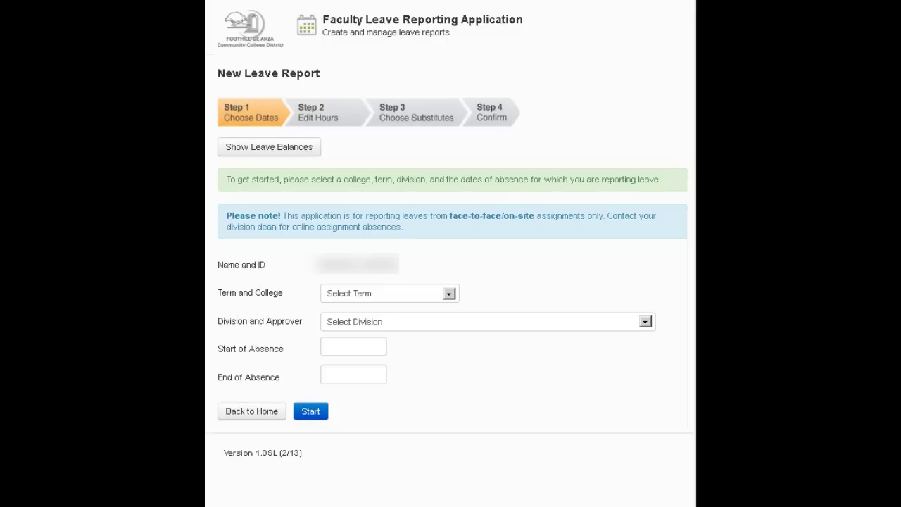
- Select 2013 Winter De Anza as term and college, and division 2SS Social Sciences and Humanities
click(449, 296)
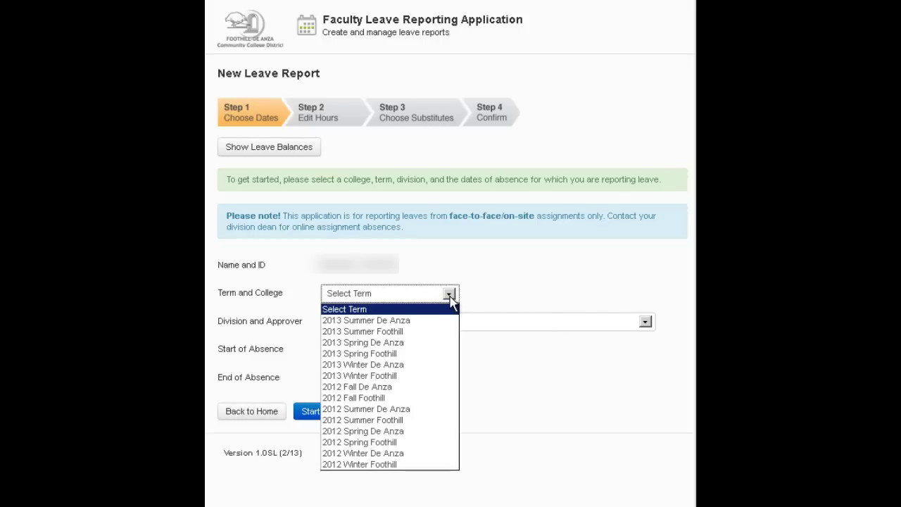
click(432, 365)
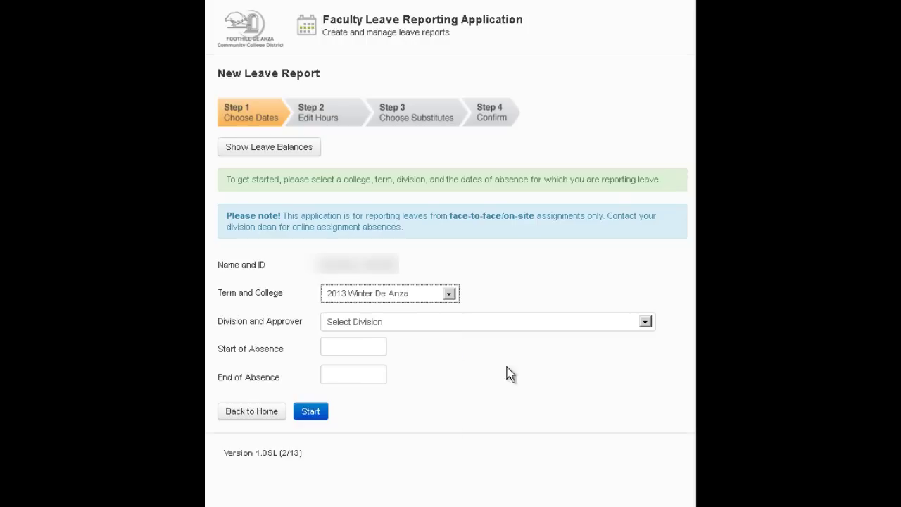
click(645, 323)
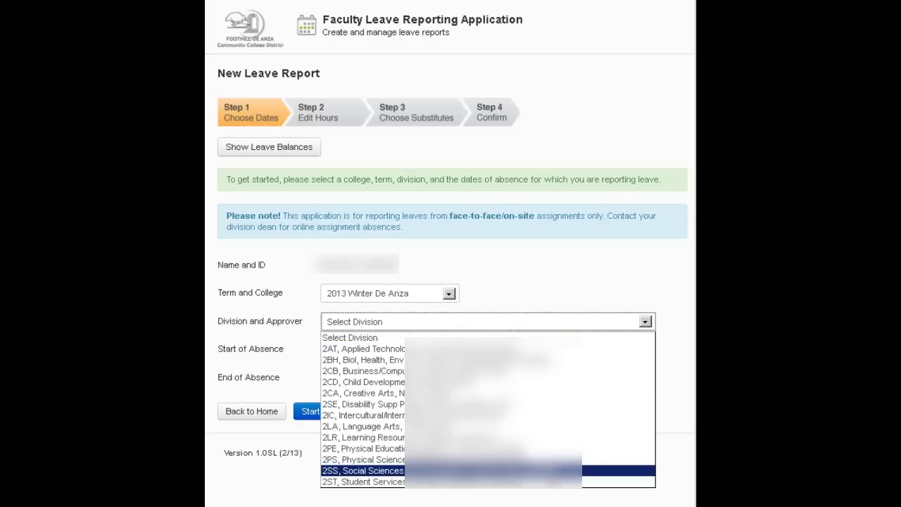
click(545, 470)
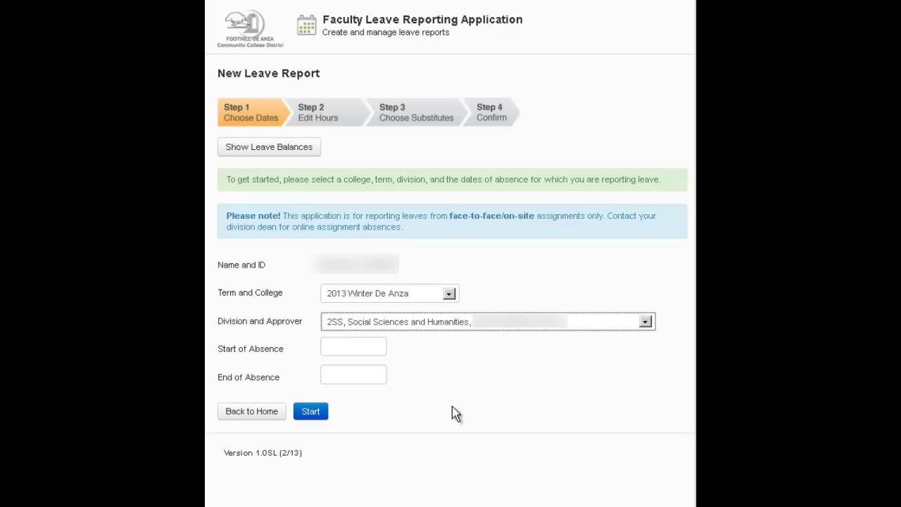
- Set the absence dates from March 4, 2013 to March 5, 2013
click(327, 347)
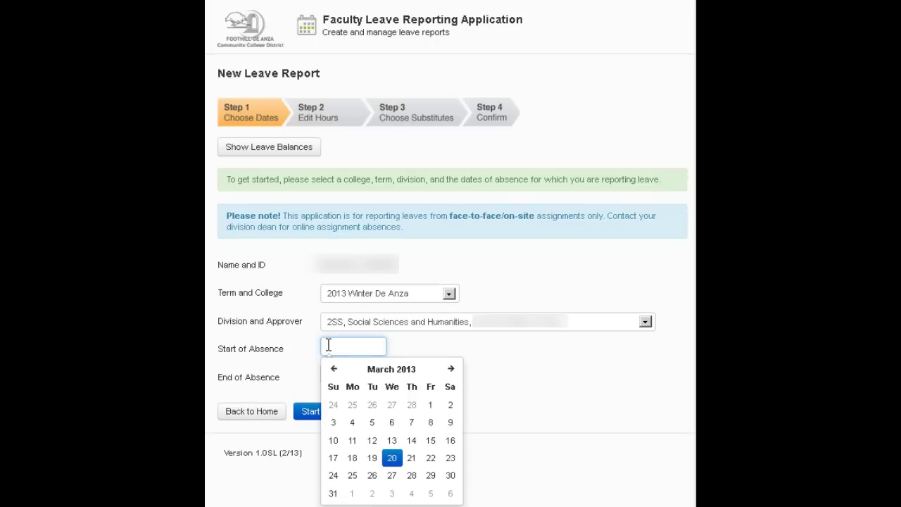
click(352, 424)
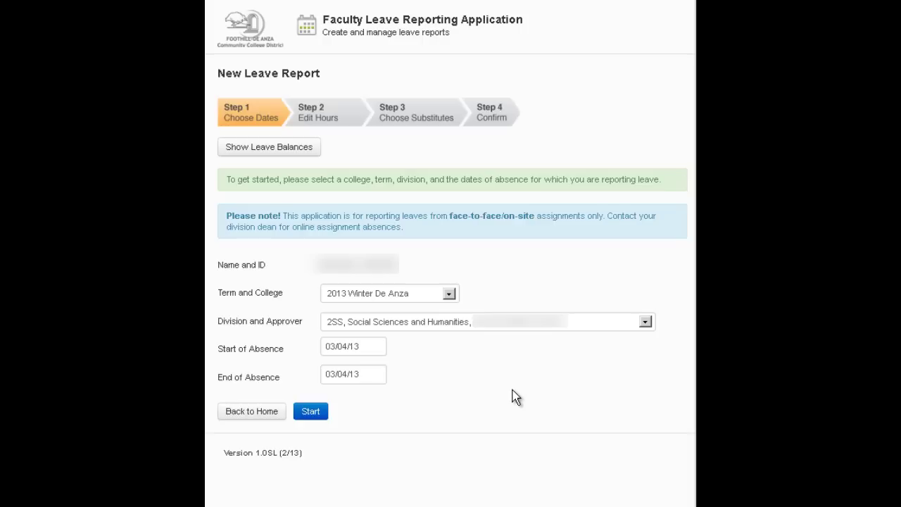
click(370, 378)
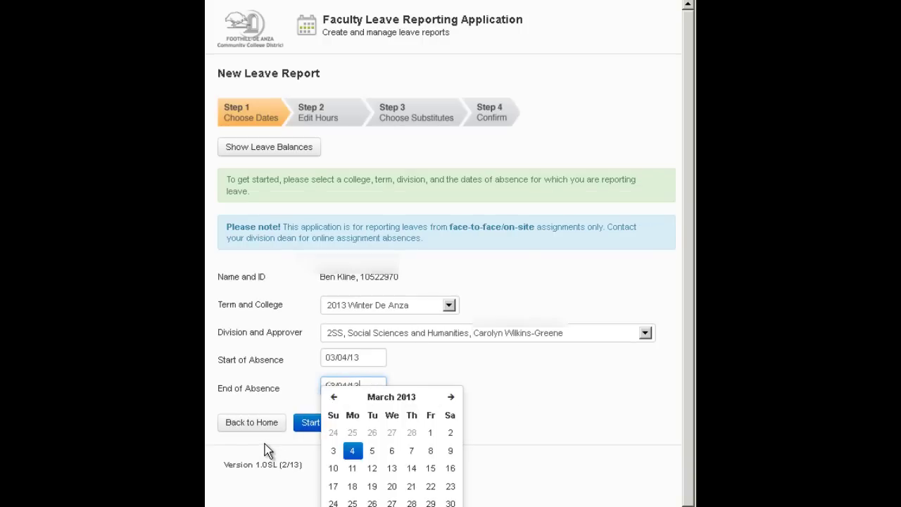
click(372, 452)
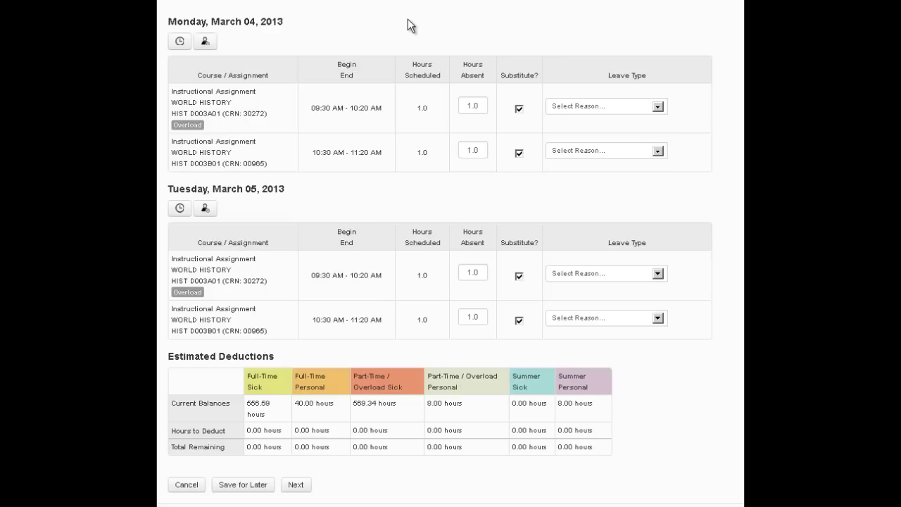
- Mark Monday as needing no substitutes and set its 09:30 World History class to 0 hours absent
click(204, 47)
drag(480, 105, 463, 105)
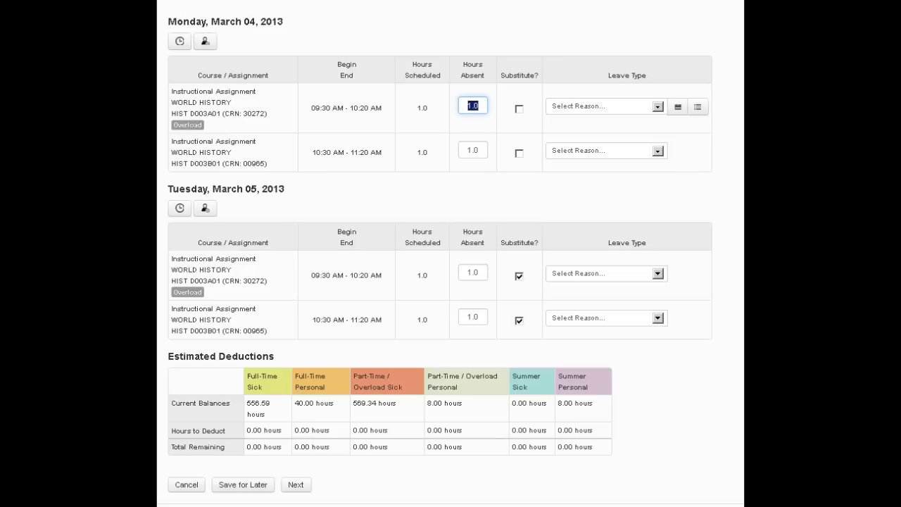
text(0)
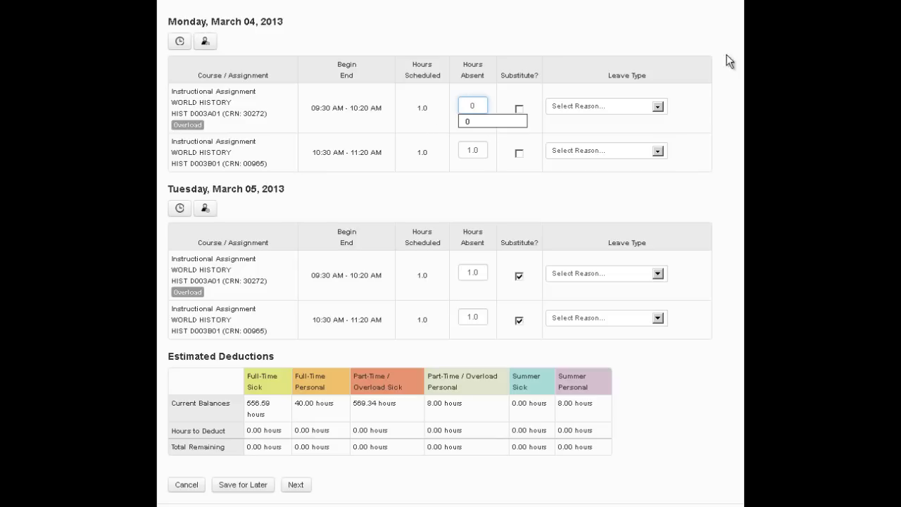
click(540, 29)
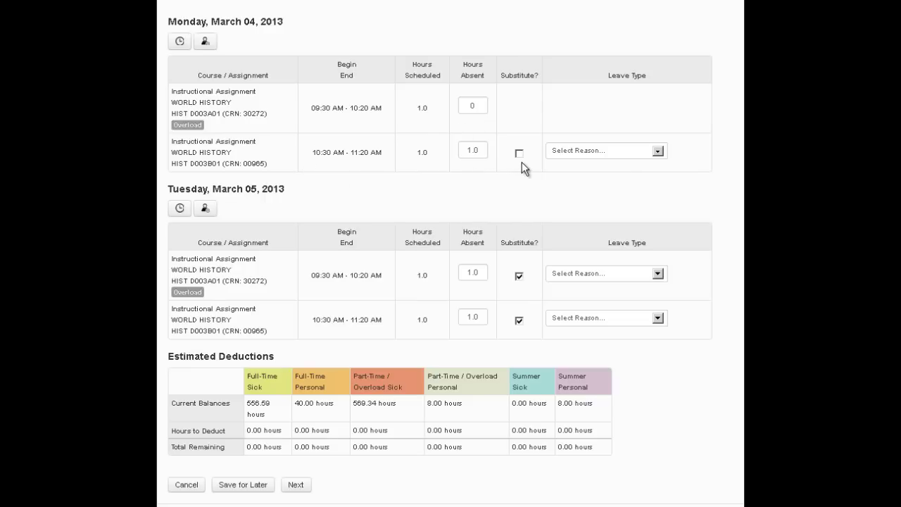
- Set Monday's second class to Sick Leave (16.2) and fill it across the entire request
mouse_move(655, 159)
click(658, 152)
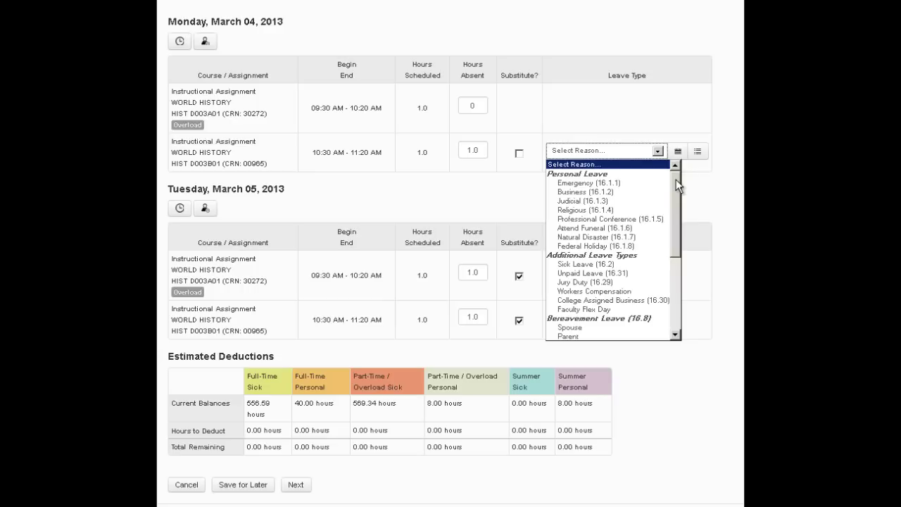
mouse_move(676, 180)
mouse_down()
mouse_move(661, 265)
mouse_move(669, 167)
mouse_up()
click(574, 265)
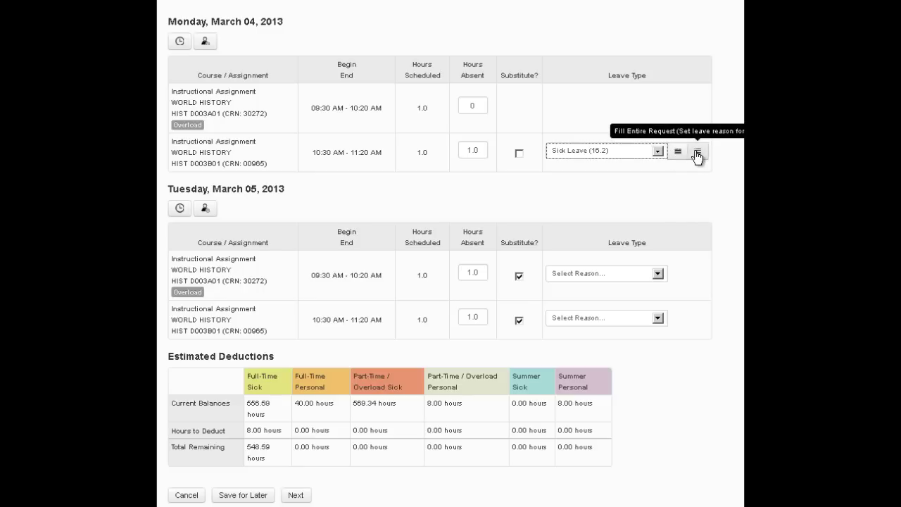
click(697, 155)
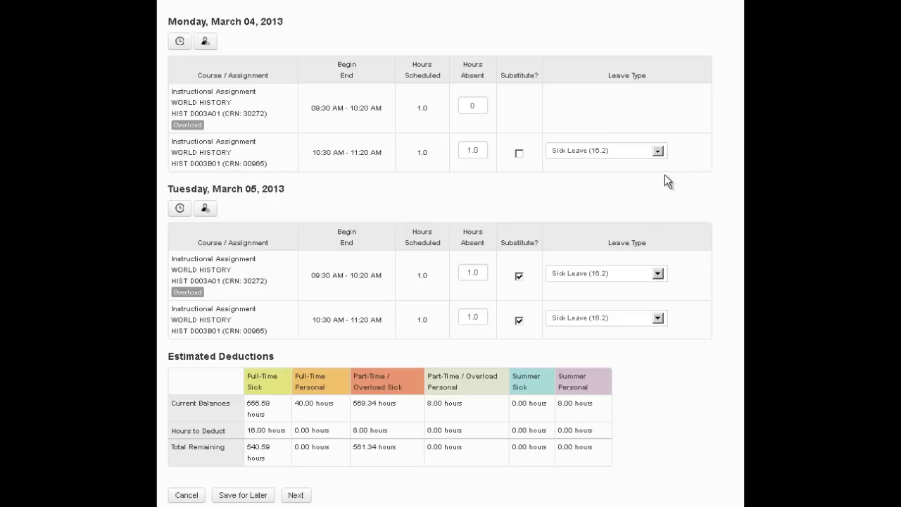
- Advance to Step 3, Choose Substitutes, for Tuesday's two World History classes
mouse_move(679, 177)
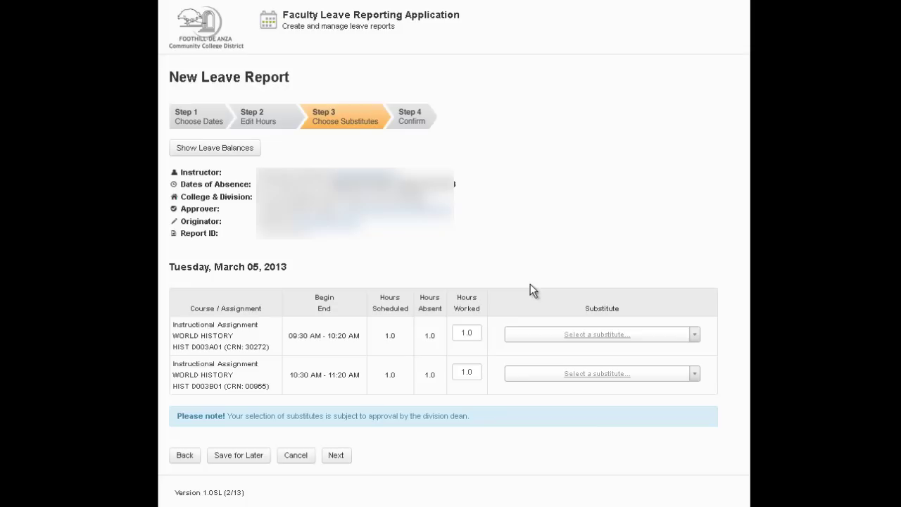
- Assign a substitute found by searching 'his' to the first class and copy it to the second
mouse_move(563, 339)
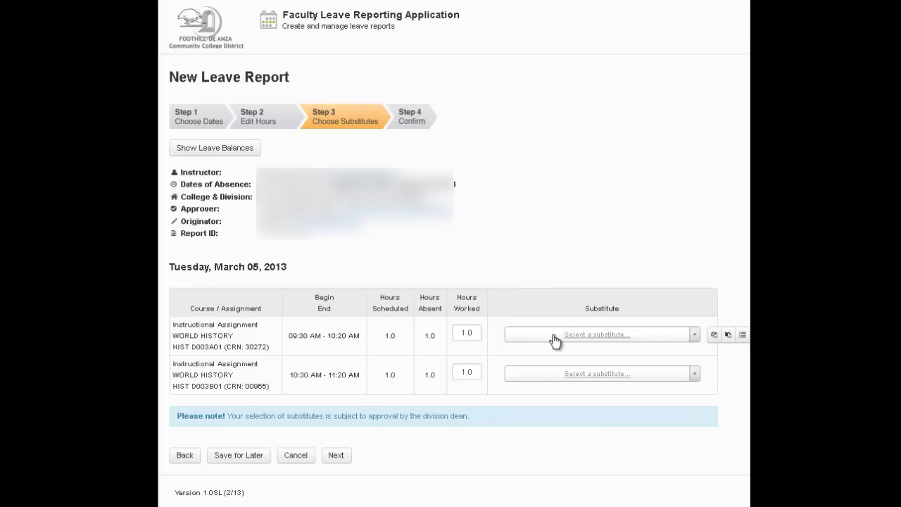
click(552, 341)
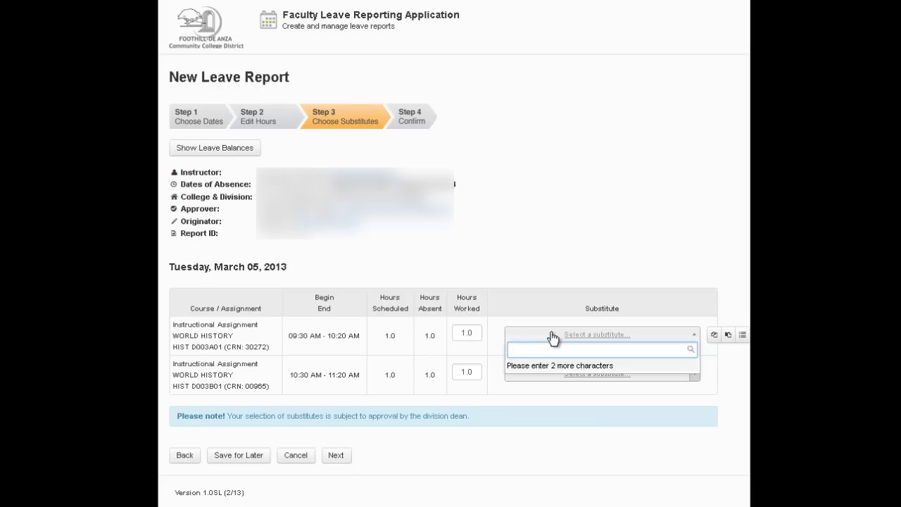
text(his)
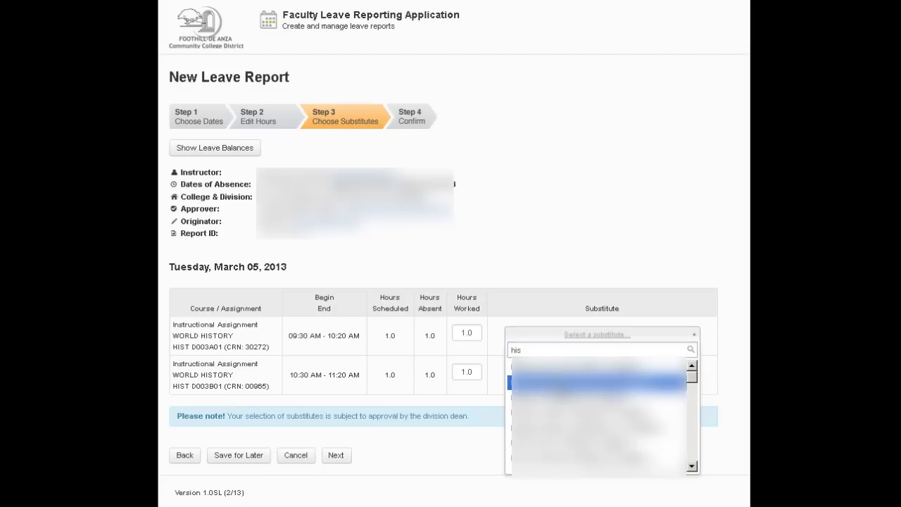
click(597, 382)
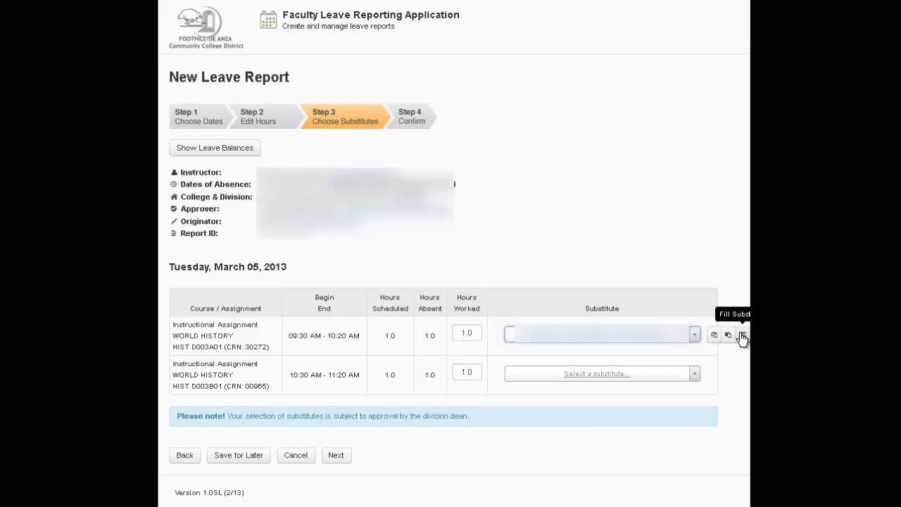
click(742, 336)
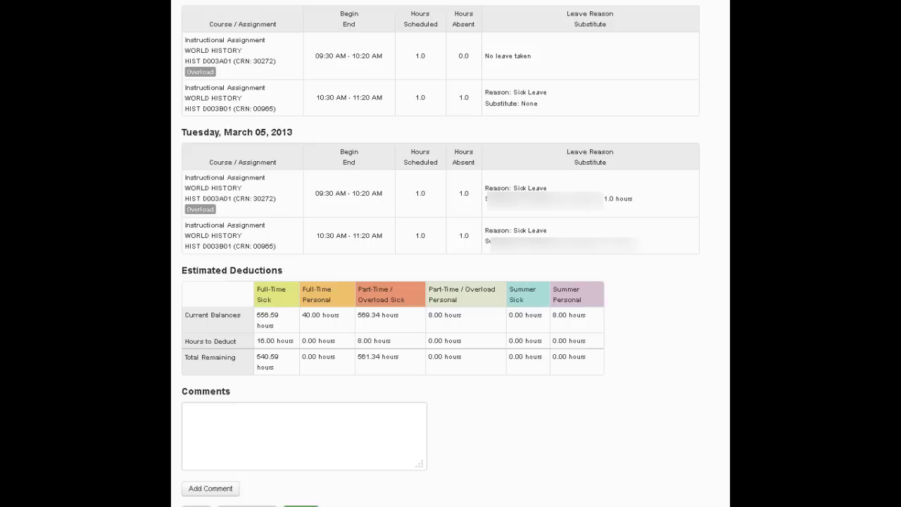
- On the Step 4 Confirm review, place the cursor in Comments and scroll down to Submit
click(211, 417)
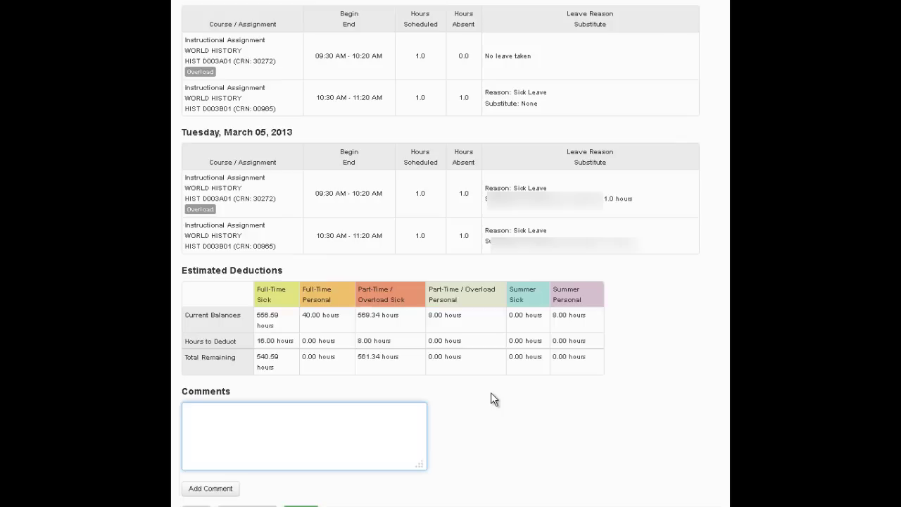
scroll(489, 329, down, 1)
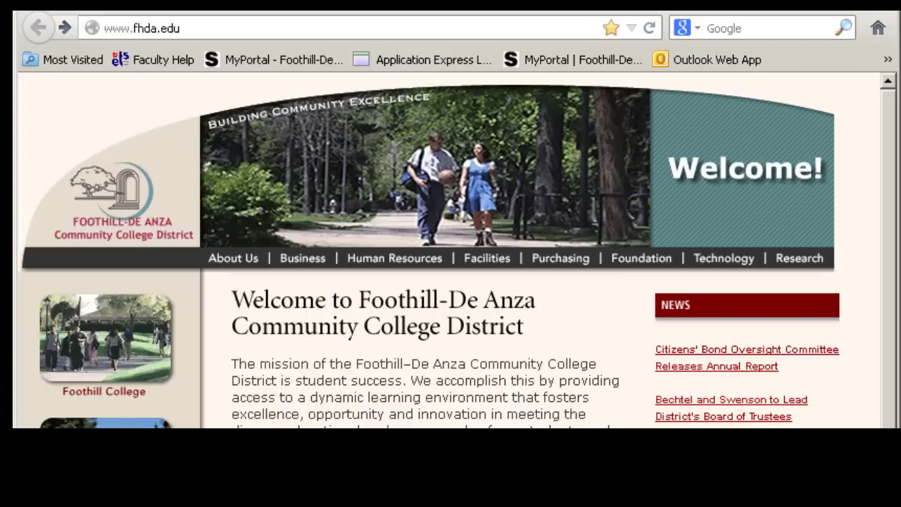
- Go to the Educational Technology Services site via the Technology link on fhda.edu
click(713, 261)
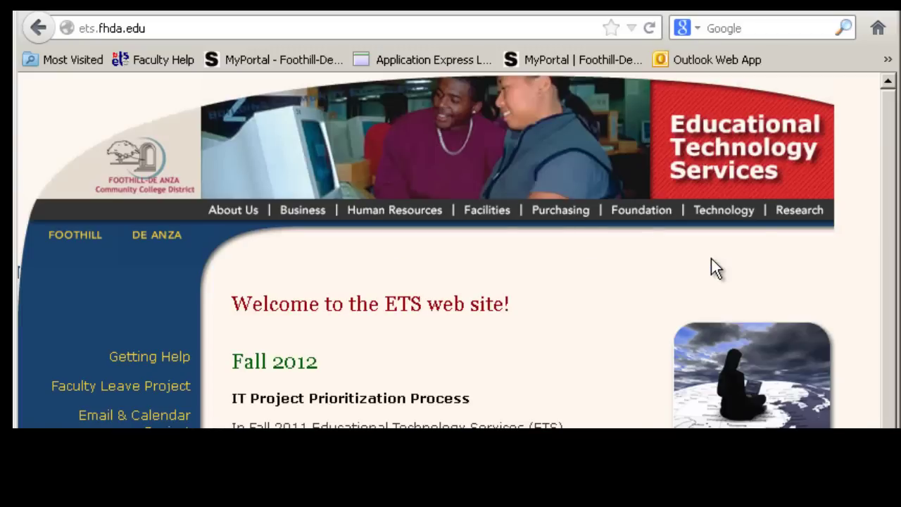
- Open the Faculty Leave Project page and scroll through its training materials and meeting records
click(135, 395)
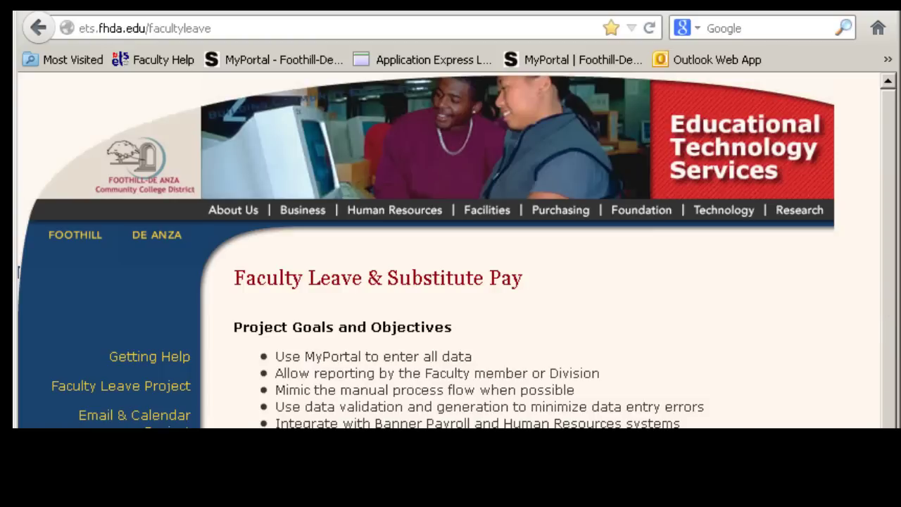
scroll(457, 250, down, 7)
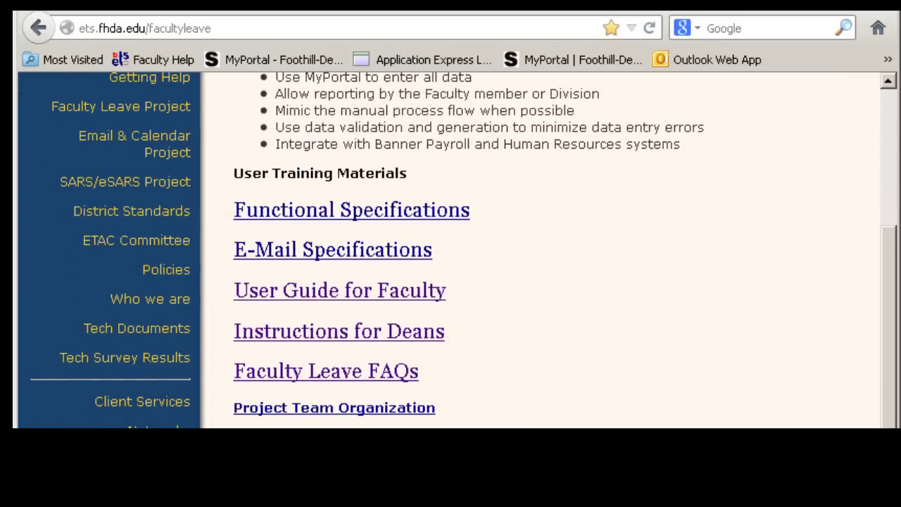
scroll(458, 250, down, 3)
scroll(458, 250, down, 3)
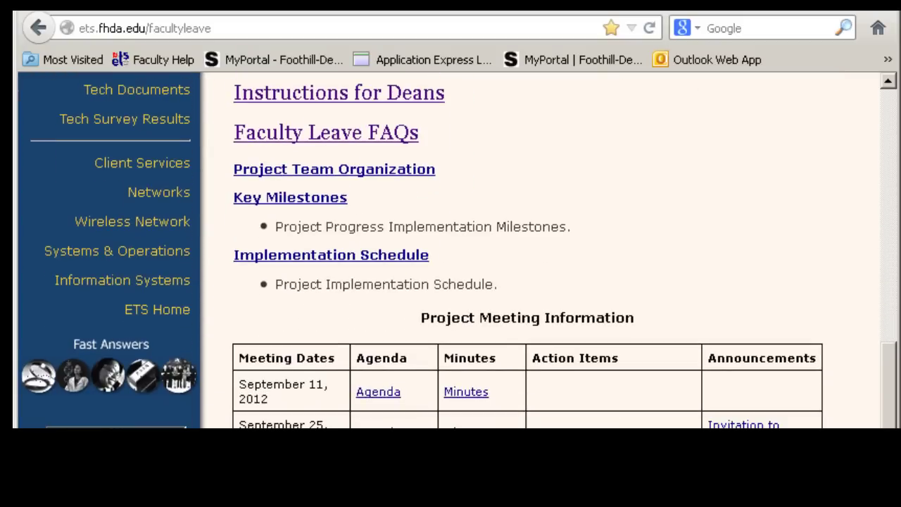
scroll(458, 250, down, 7)
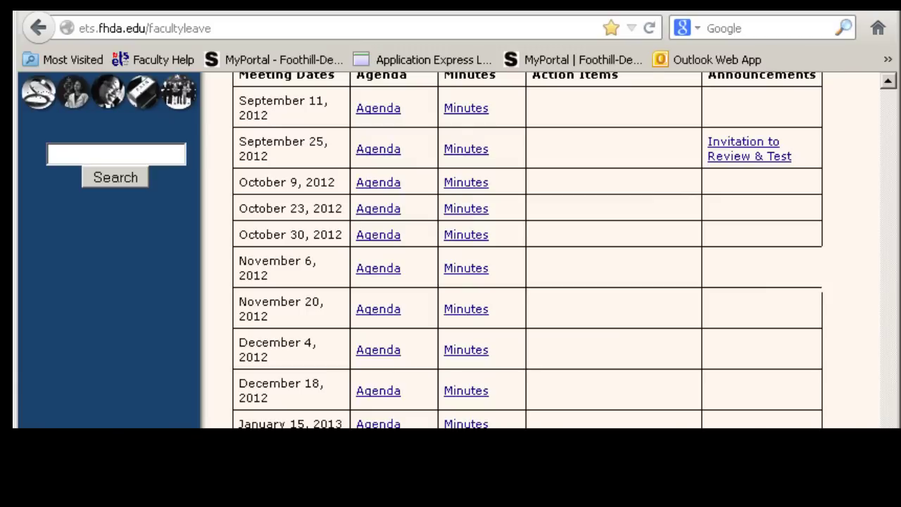
scroll(458, 250, up, 6)
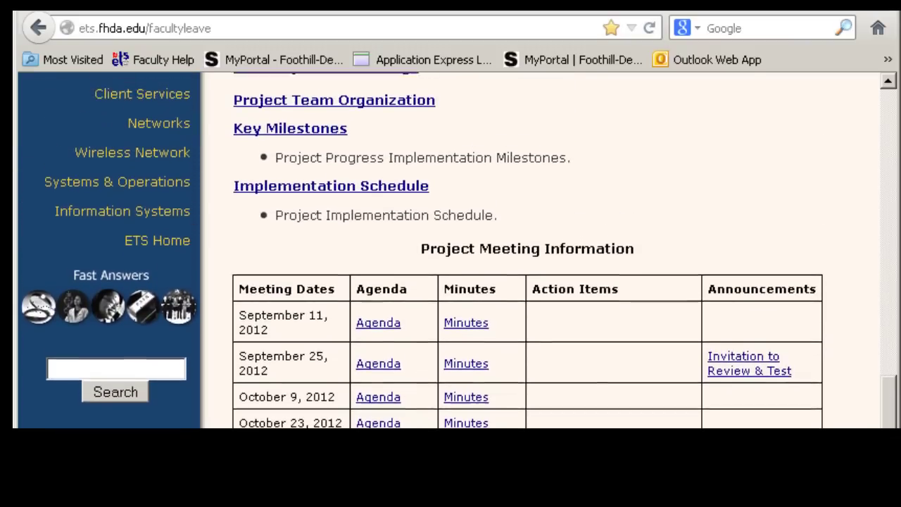
scroll(458, 250, up, 18)
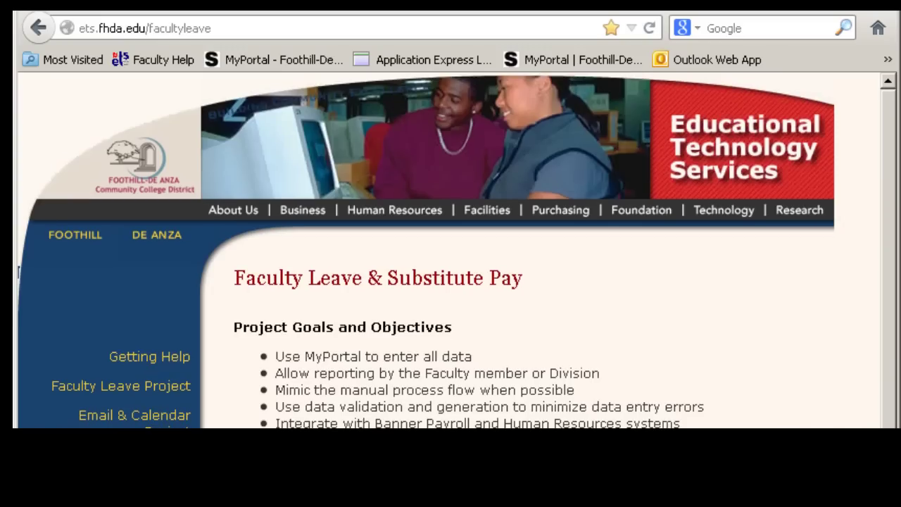